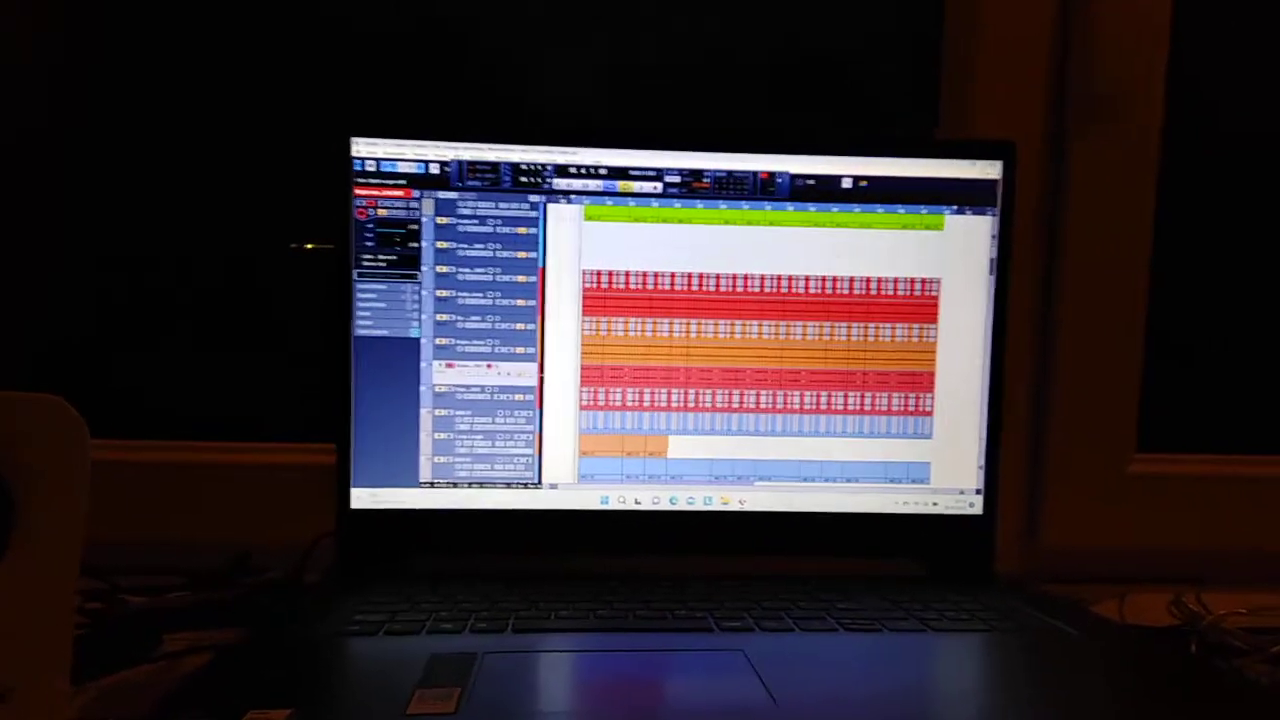
scroll(750, 350, down, 5)
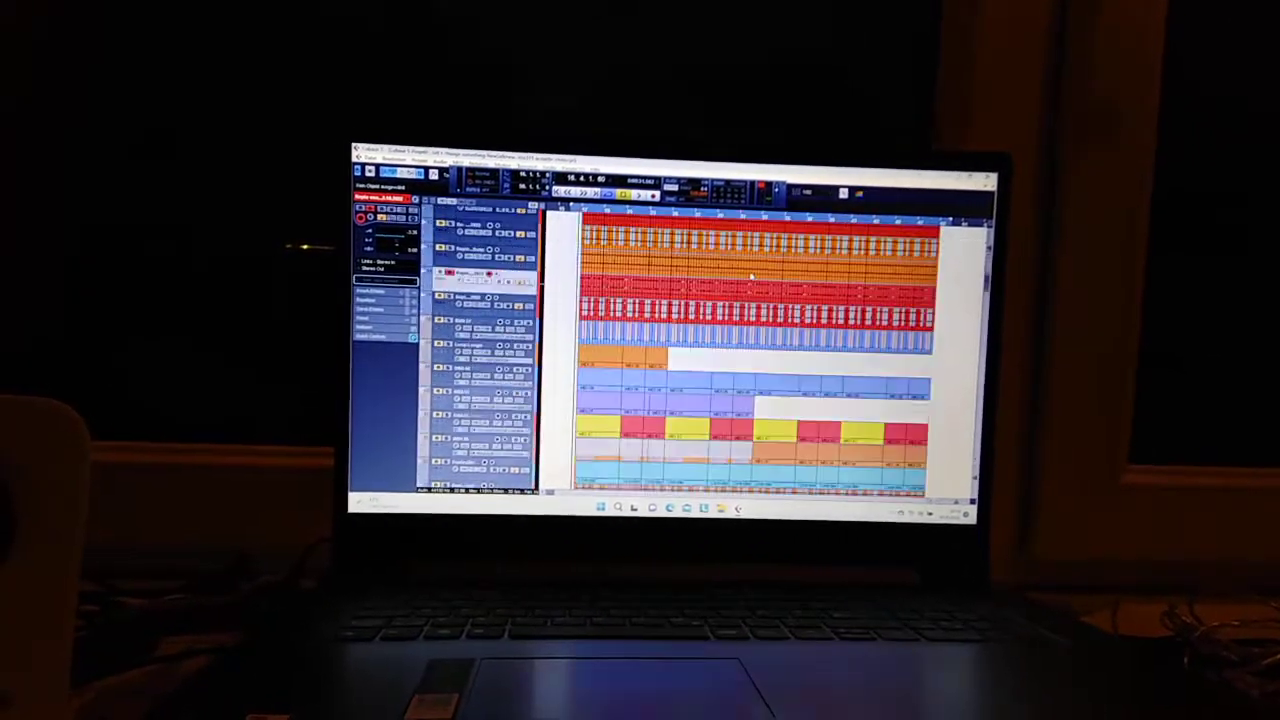
scroll(750, 350, down, 5)
scroll(750, 300, down, 5)
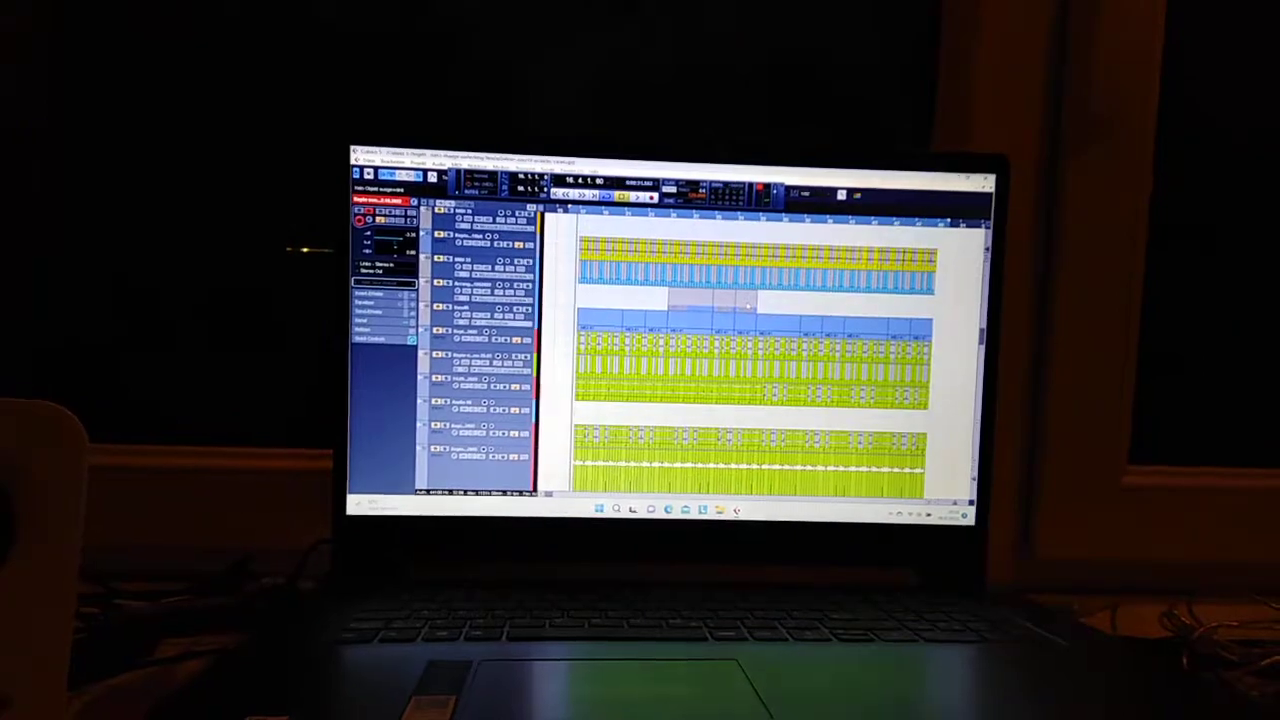
scroll(748, 308, down, 5)
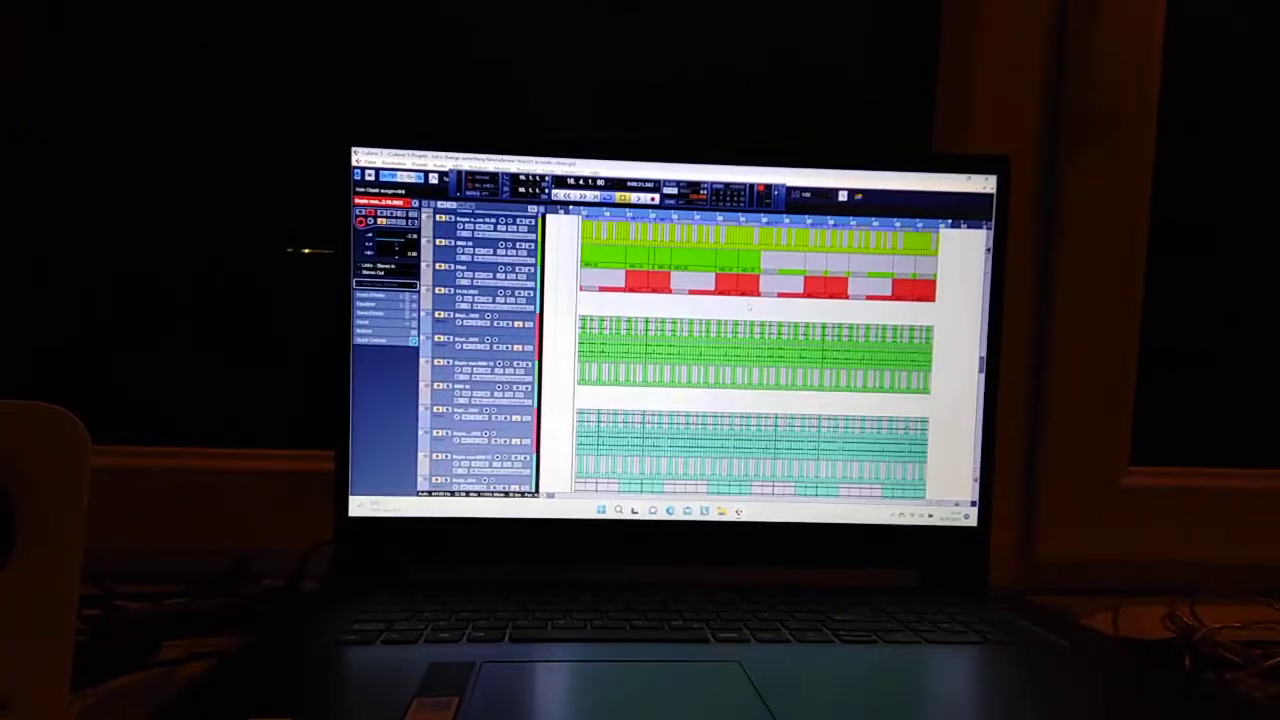
scroll(748, 308, down, 5)
scroll(748, 308, down, 3)
scroll(748, 305, down, 5)
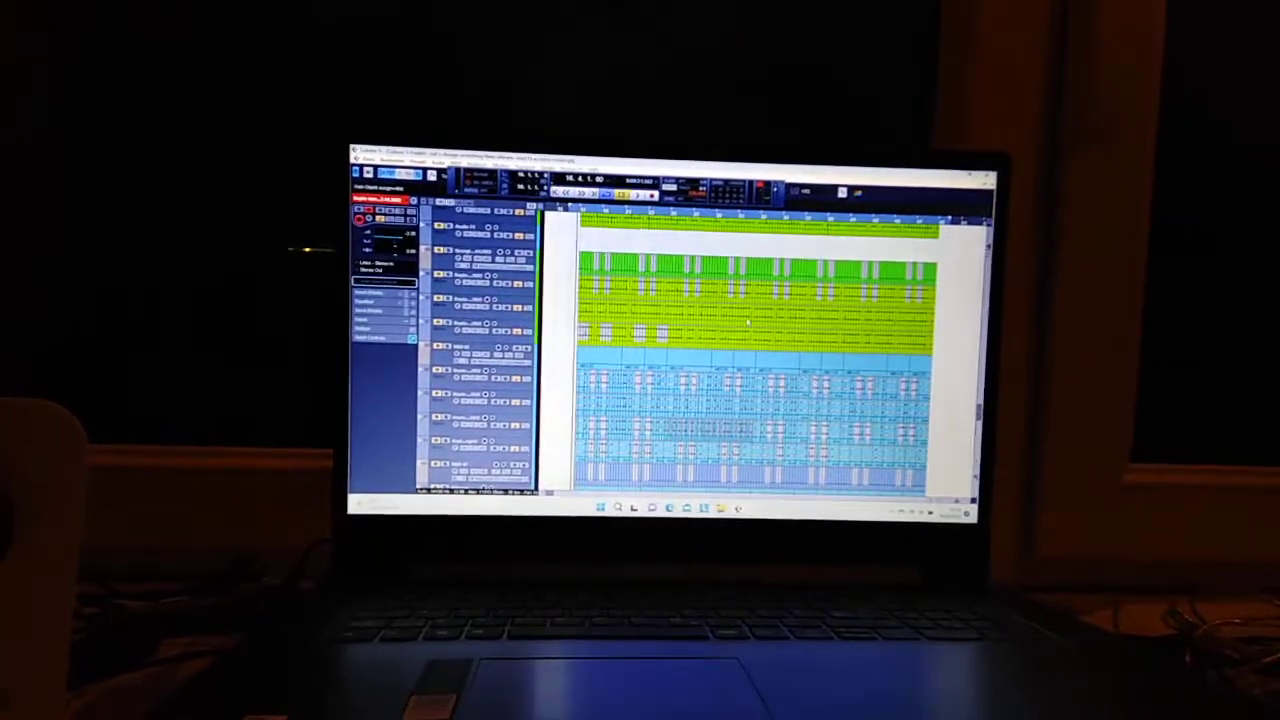
scroll(742, 318, down, 5)
scroll(742, 318, down, 5)
scroll(742, 318, down, 5)
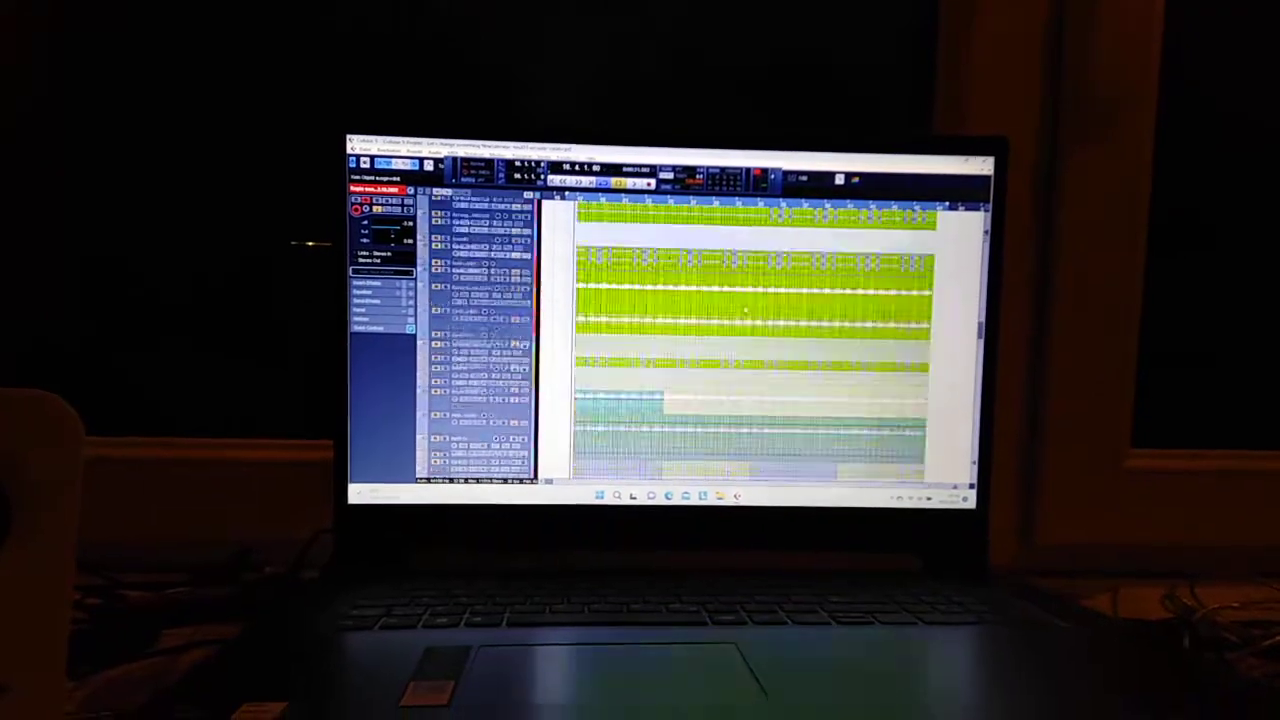
scroll(742, 318, down, 3)
scroll(742, 318, down, 5)
scroll(742, 318, down, 5)
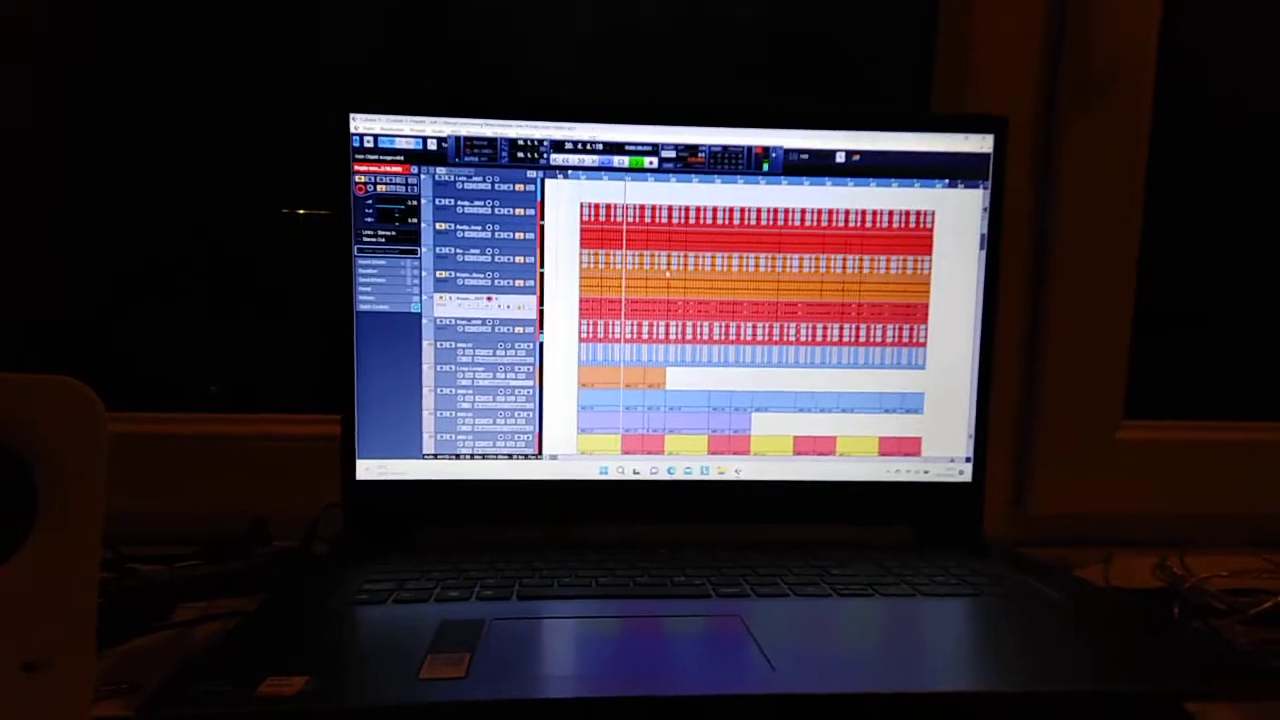
scroll(750, 320, down, 5)
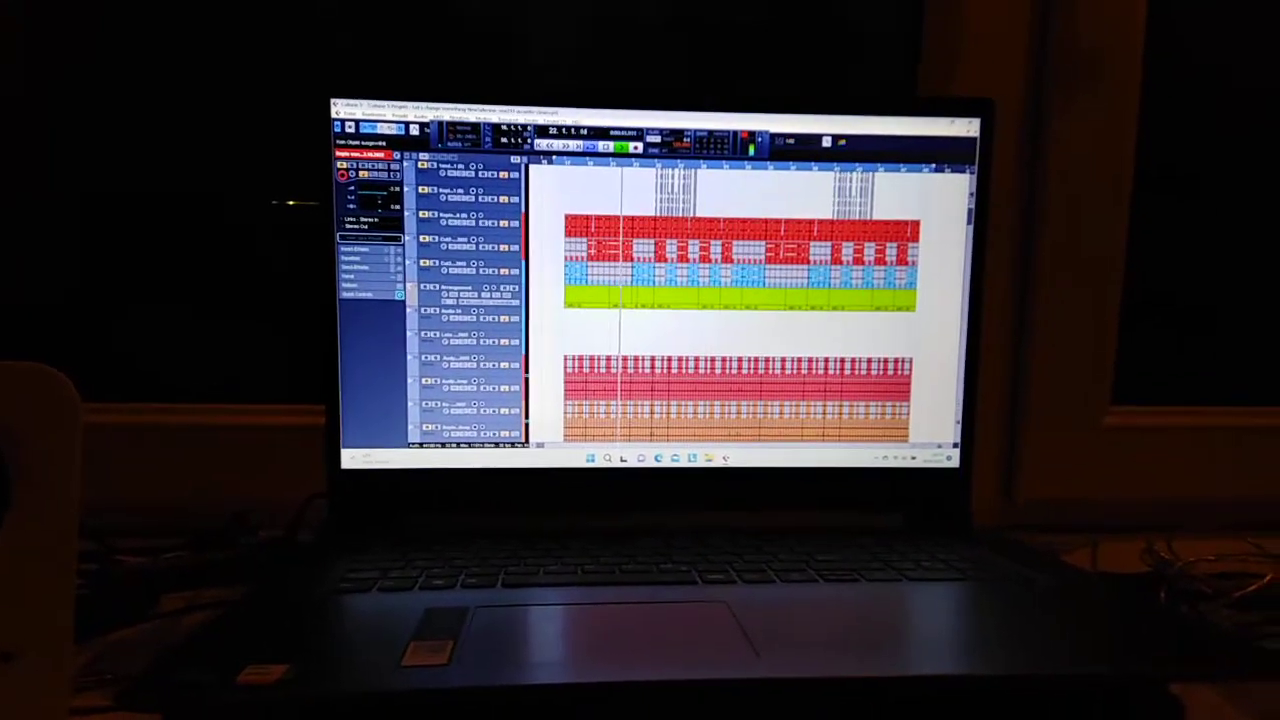
scroll(742, 290, down, 5)
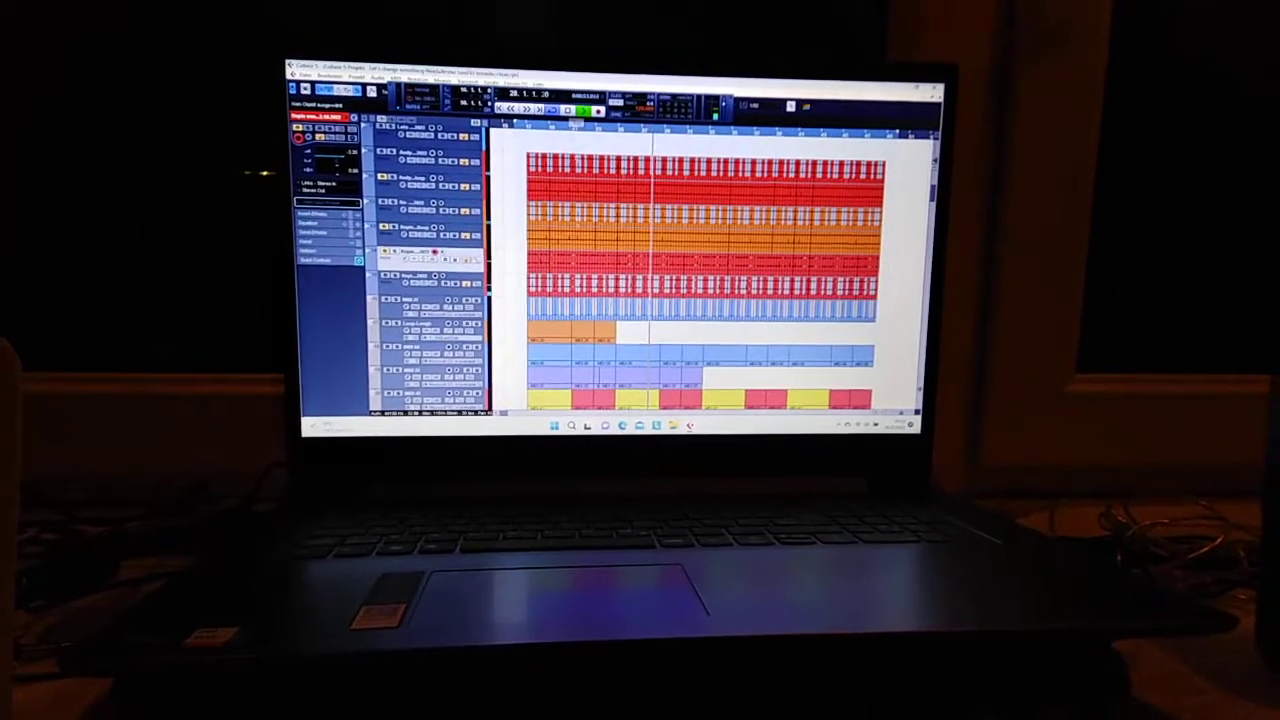
scroll(700, 270, down, 5)
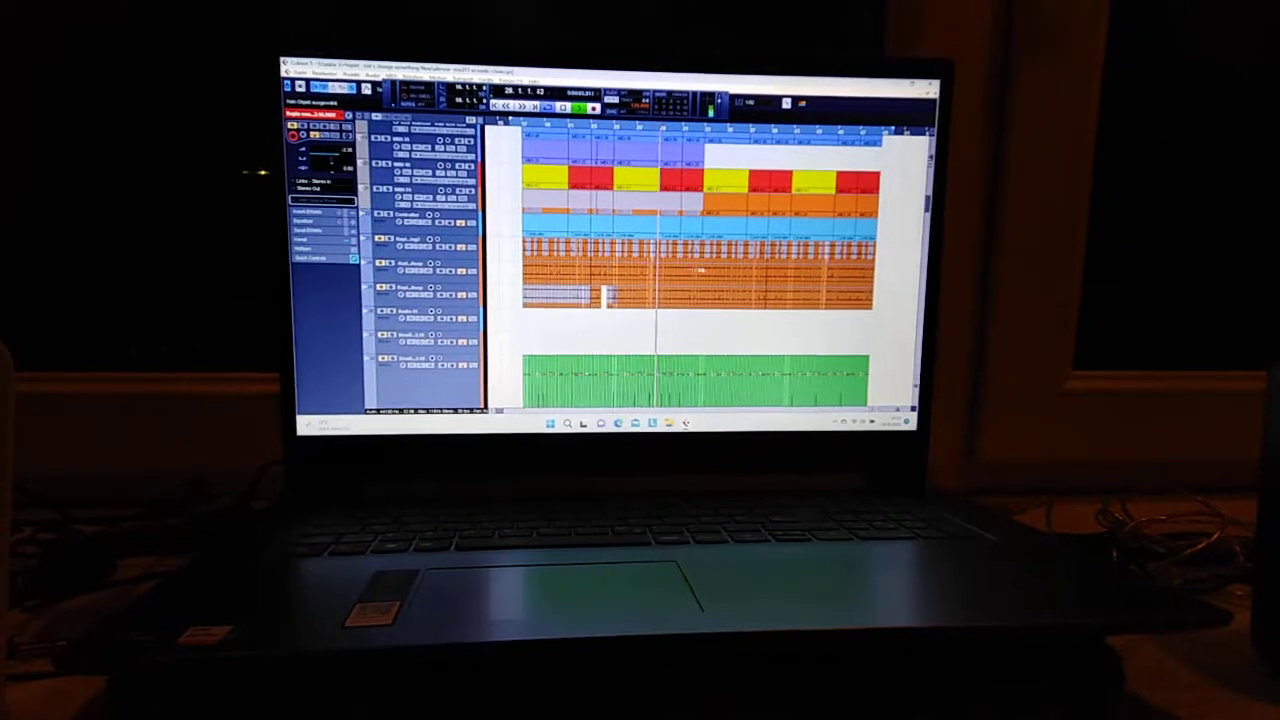
scroll(700, 270, down, 5)
scroll(705, 268, down, 5)
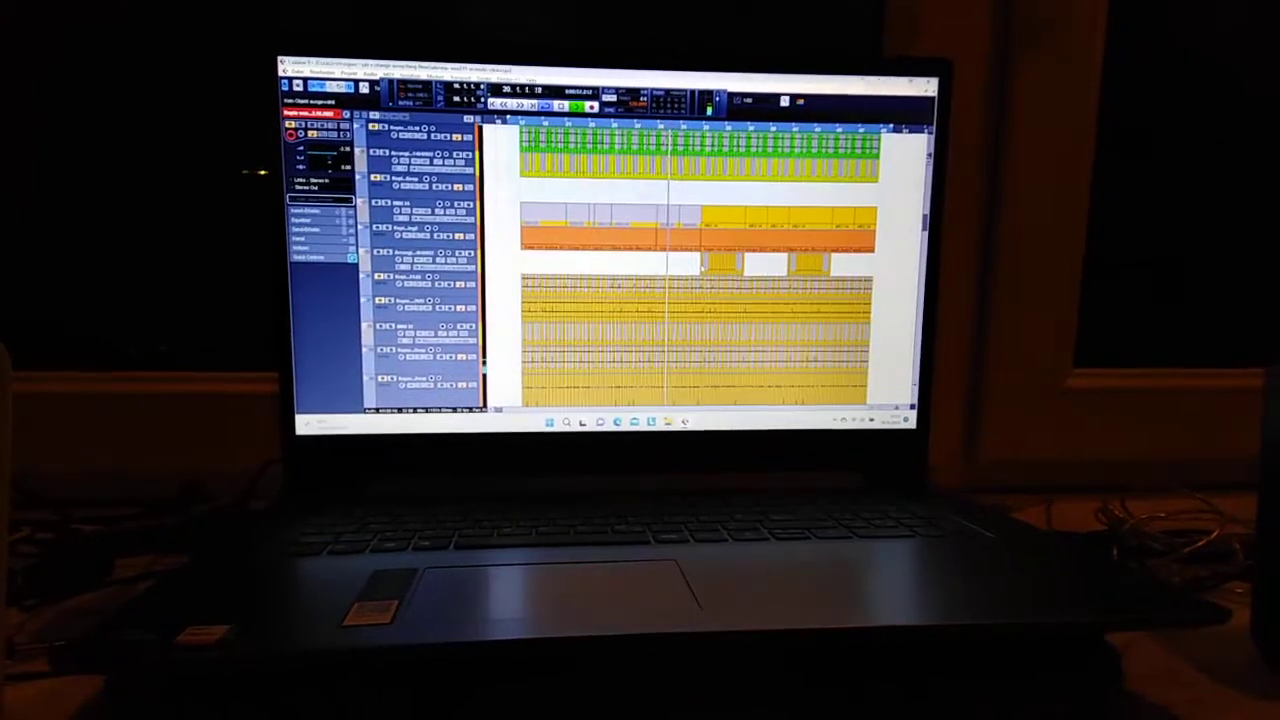